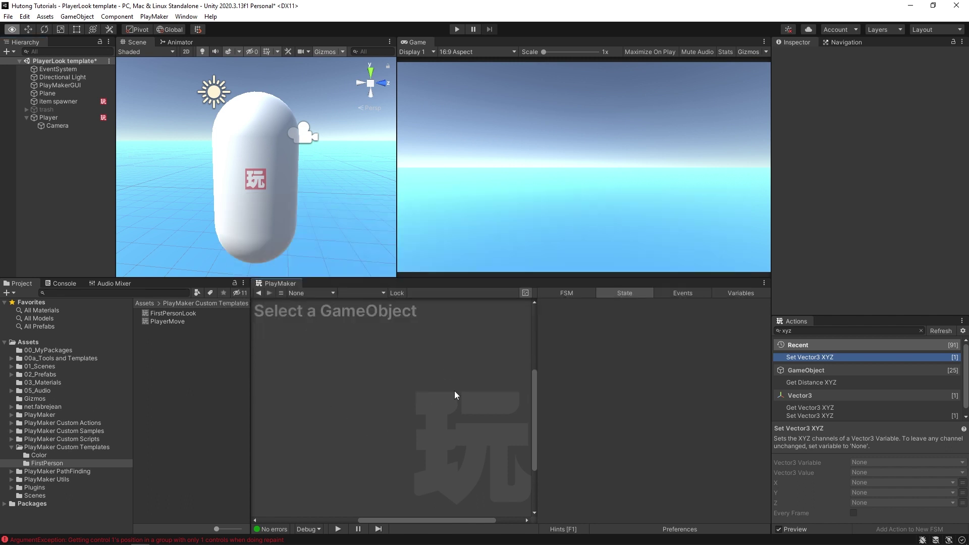
In the Ecosystem Browser, filter to Templates and import the Player Interact template.
{"action": "key", "text": "ctrl+alt+e"}
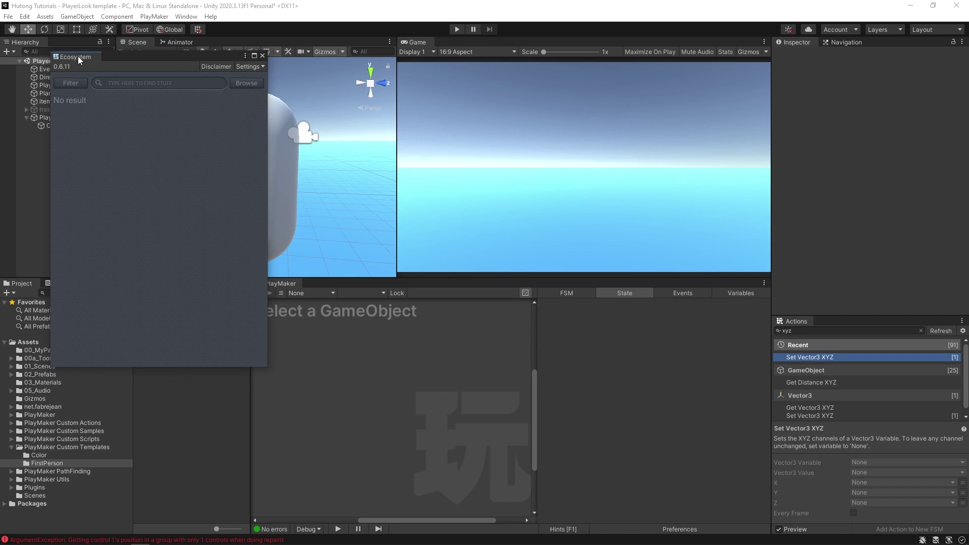
{"action": "left_click_drag", "start_coordinate": [116, 59], "coordinate": [450, 169]}
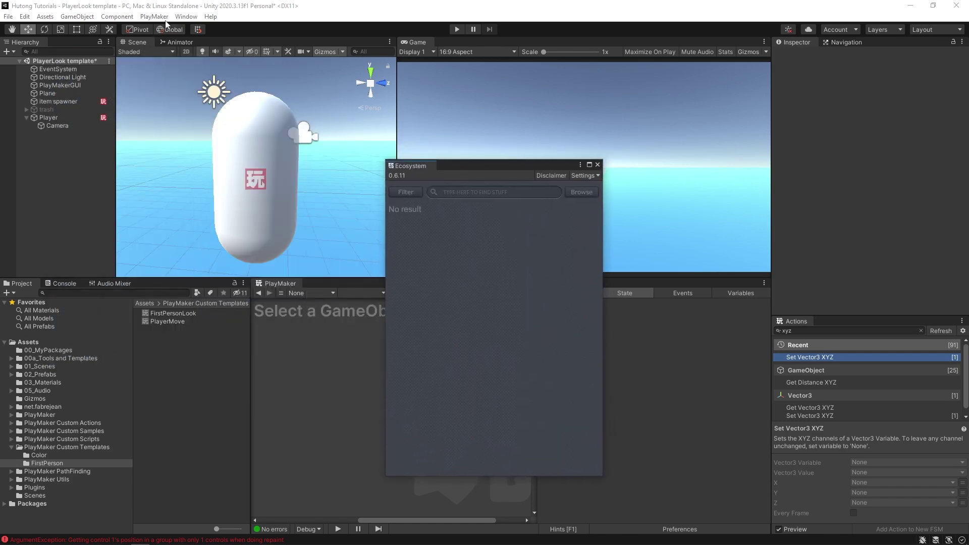
{"action": "left_click", "coordinate": [150, 19]}
{"action": "mouse_move", "coordinate": [171, 103]}
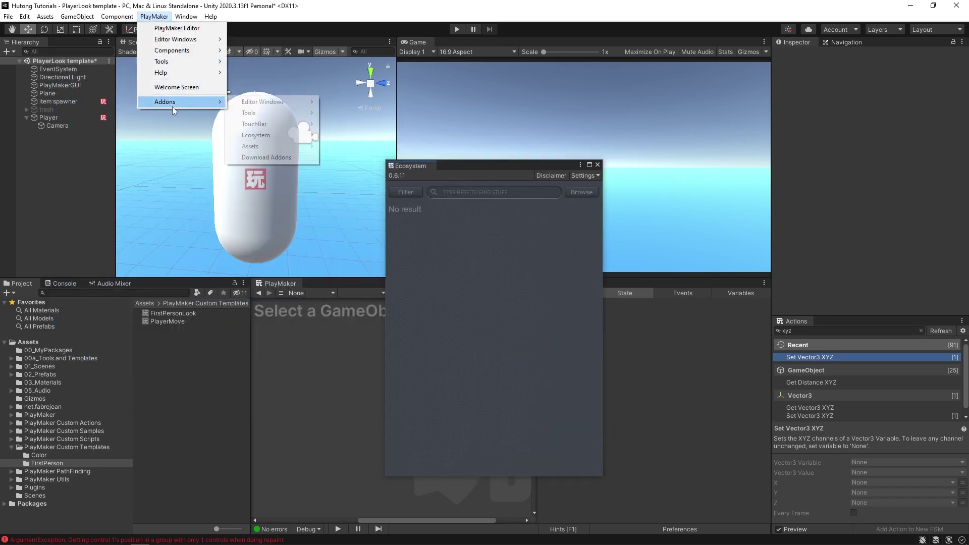
{"action": "mouse_move", "coordinate": [267, 135]}
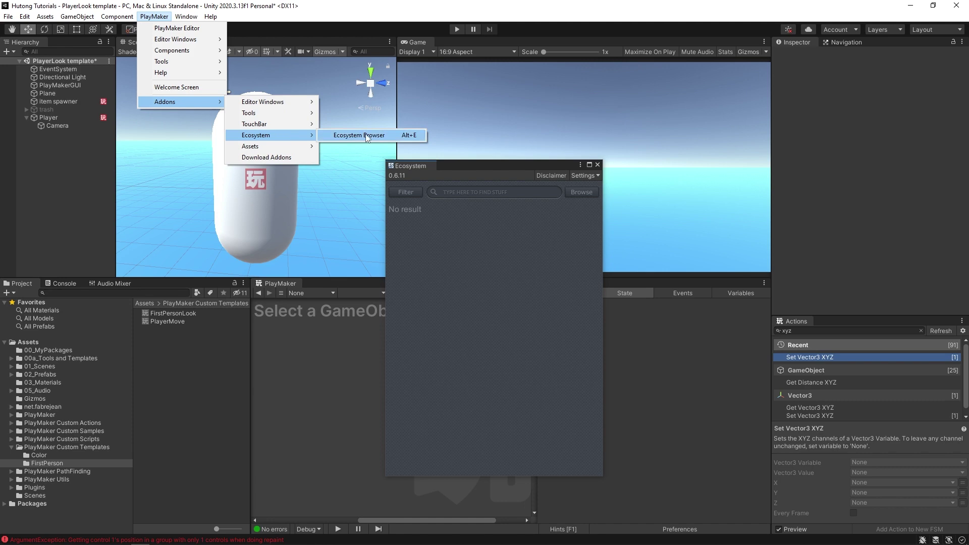
{"action": "left_click", "coordinate": [465, 264]}
{"action": "left_click", "coordinate": [402, 192]}
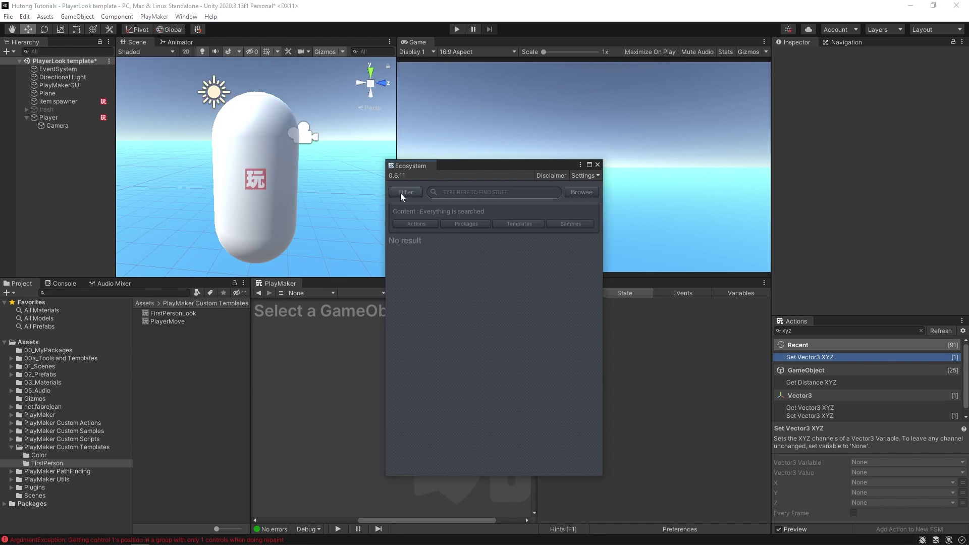
{"action": "left_click", "coordinate": [517, 224]}
{"action": "left_click", "coordinate": [585, 194]}
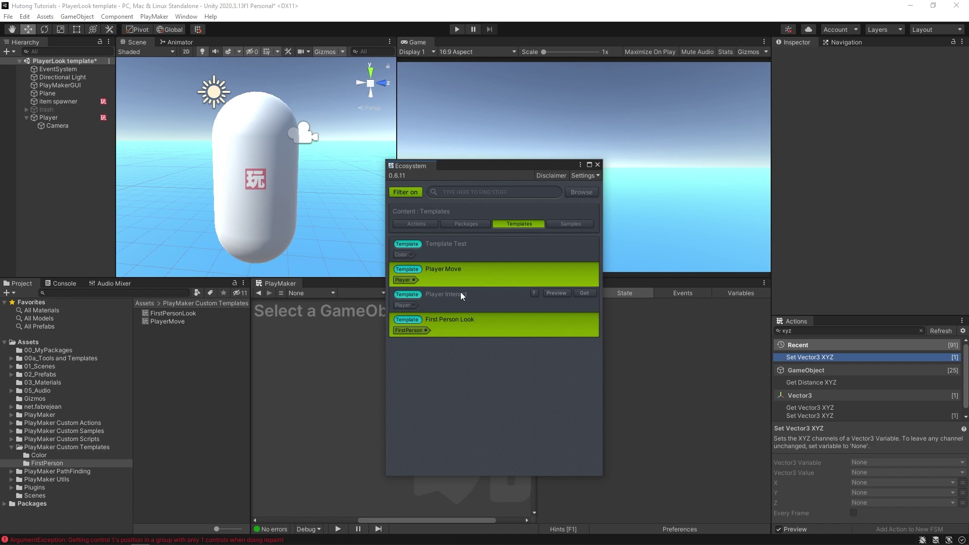
{"action": "left_click", "coordinate": [583, 293]}
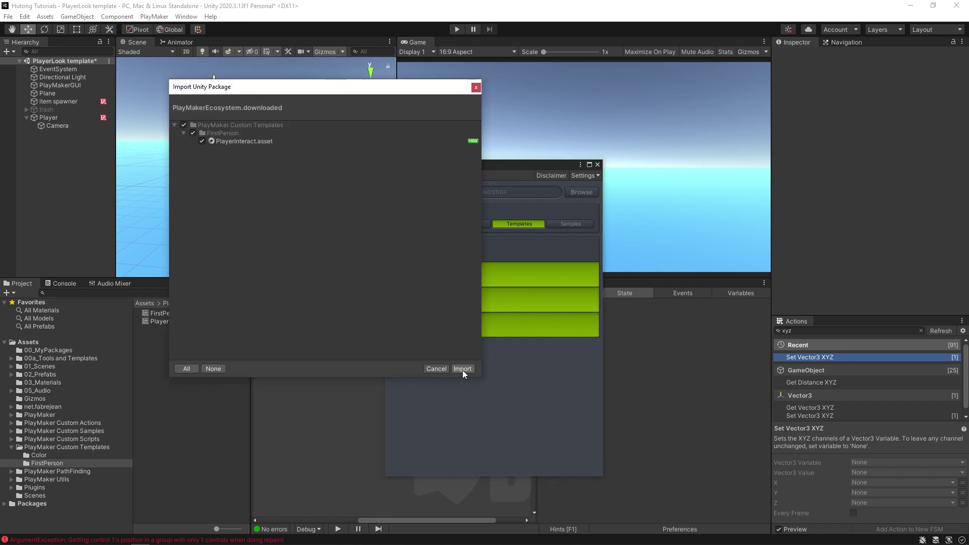
{"action": "left_click", "coordinate": [461, 369]}
Add a new PlayMakerFSM component to the Player object.
{"action": "left_click", "coordinate": [597, 165]}
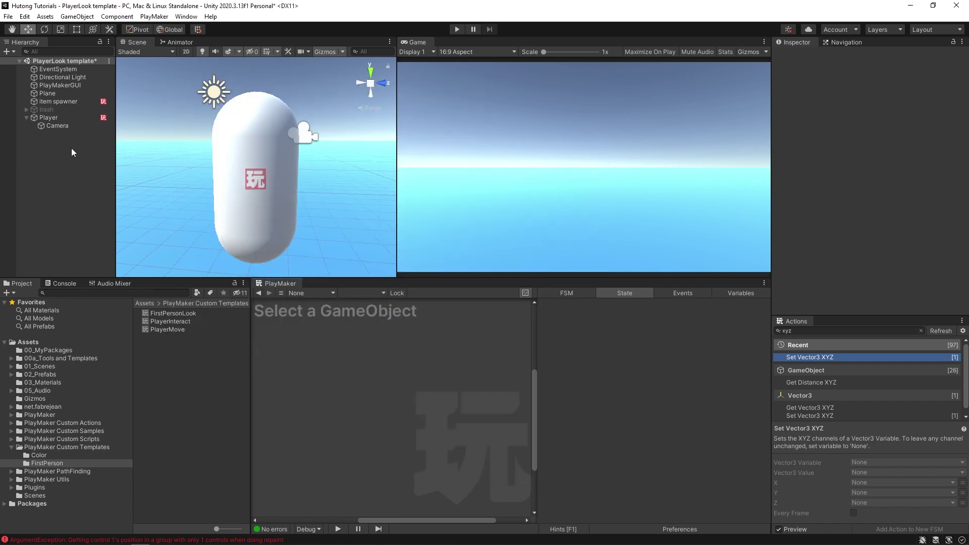
{"action": "left_click", "coordinate": [48, 119]}
{"action": "scroll", "coordinate": [858, 202], "scroll_direction": "down", "scroll_amount": 5}
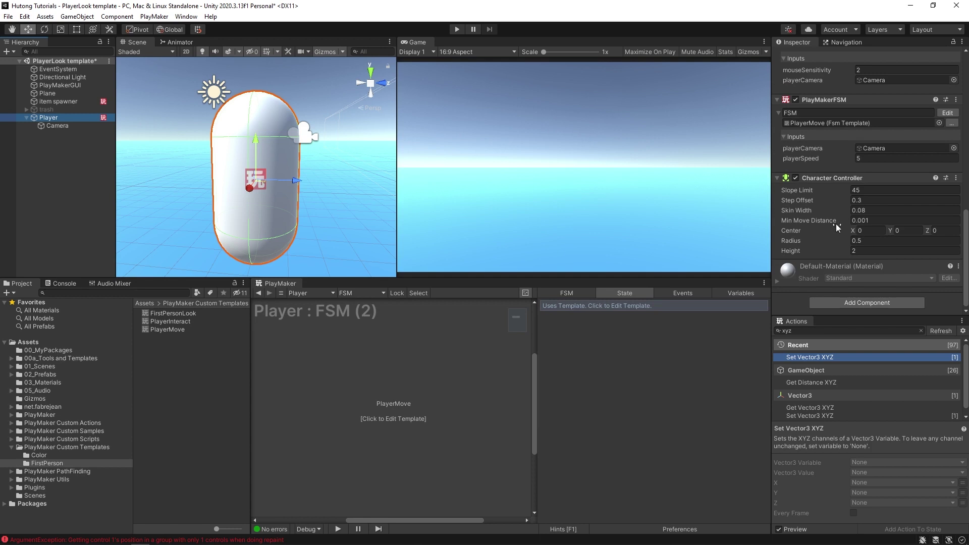
{"action": "left_click", "coordinate": [853, 304]}
{"action": "type", "text": "fsm"}
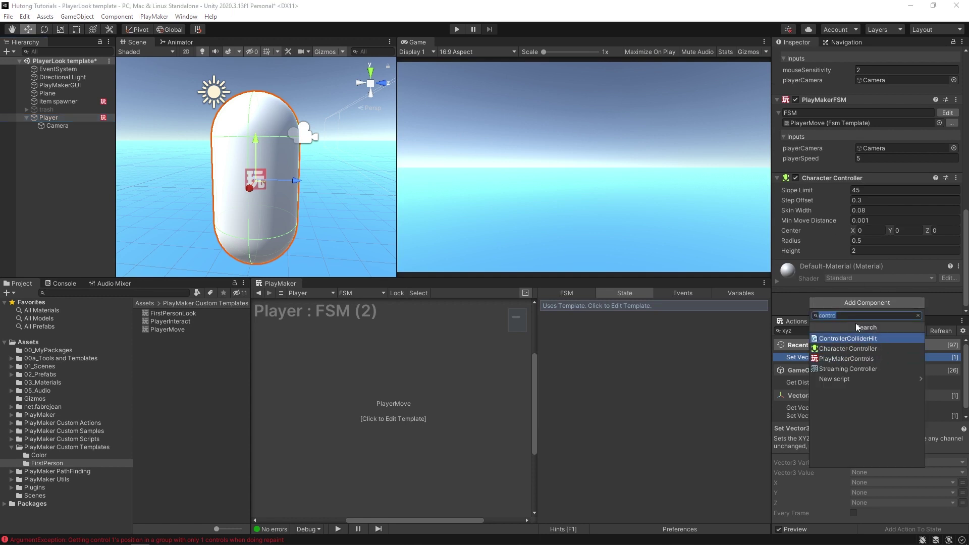
{"action": "key", "text": "Down"}
{"action": "key", "text": "Return"}
Set the new FSM's template to PlayerInteract and assign Camera as its playerCamera input.
{"action": "scroll", "coordinate": [826, 283], "scroll_direction": "down", "scroll_amount": 2}
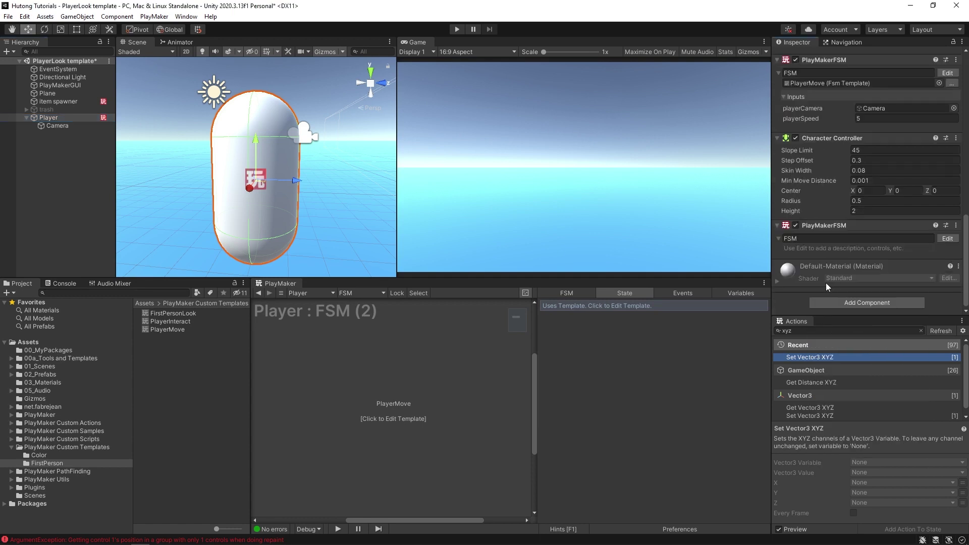
{"action": "left_click", "coordinate": [947, 238]}
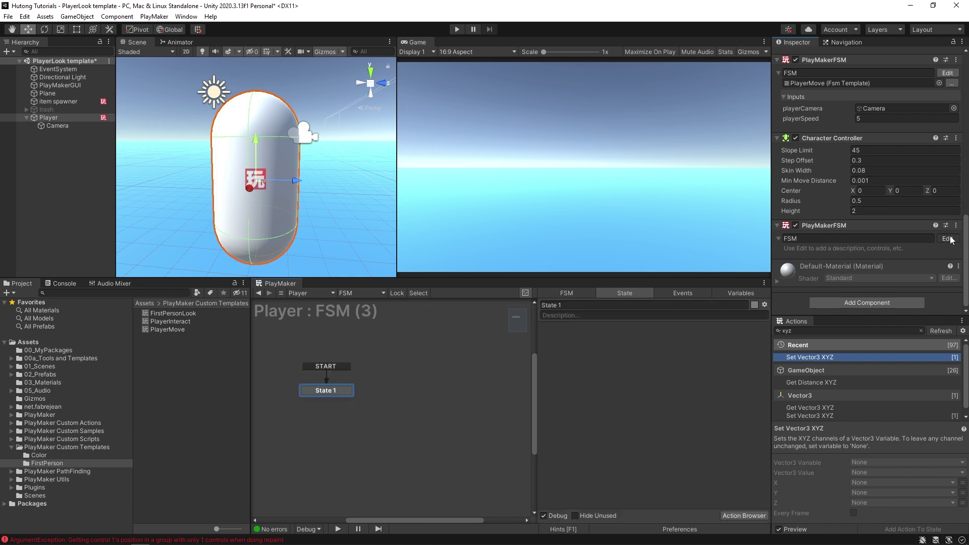
{"action": "left_click", "coordinate": [566, 295]}
{"action": "left_click", "coordinate": [762, 315]}
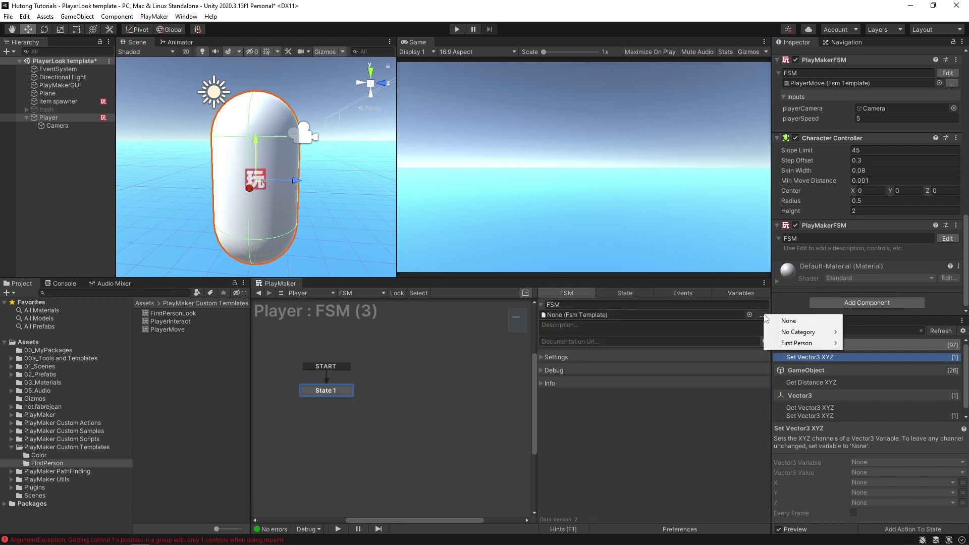
{"action": "mouse_move", "coordinate": [798, 332]}
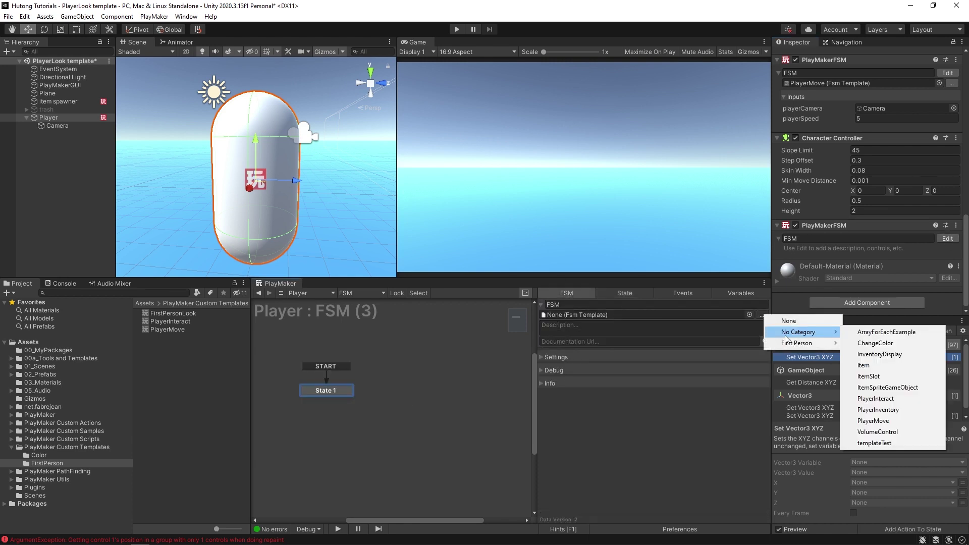
{"action": "left_click", "coordinate": [905, 398]}
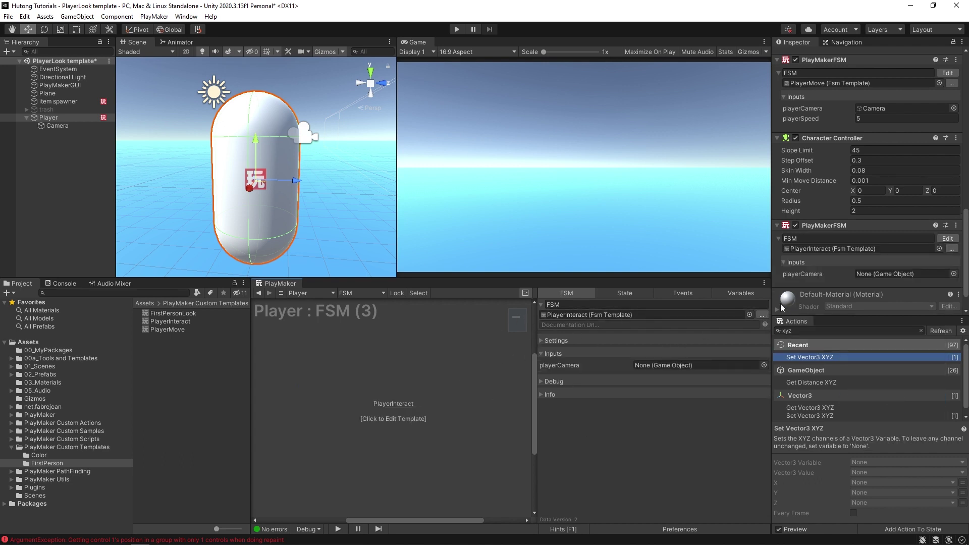
{"action": "scroll", "coordinate": [870, 225], "scroll_direction": "down", "scroll_amount": 2}
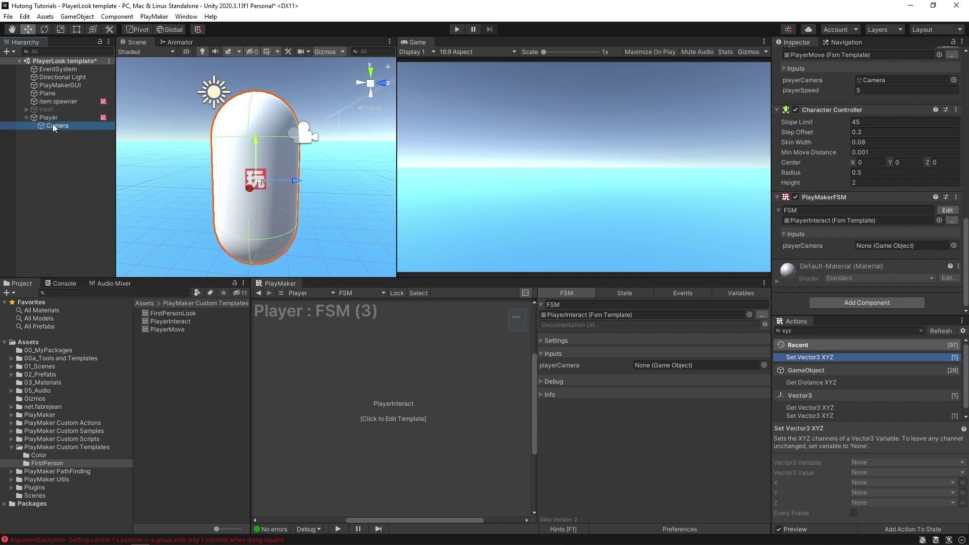
{"action": "left_click_drag", "start_coordinate": [52, 124], "coordinate": [880, 245]}
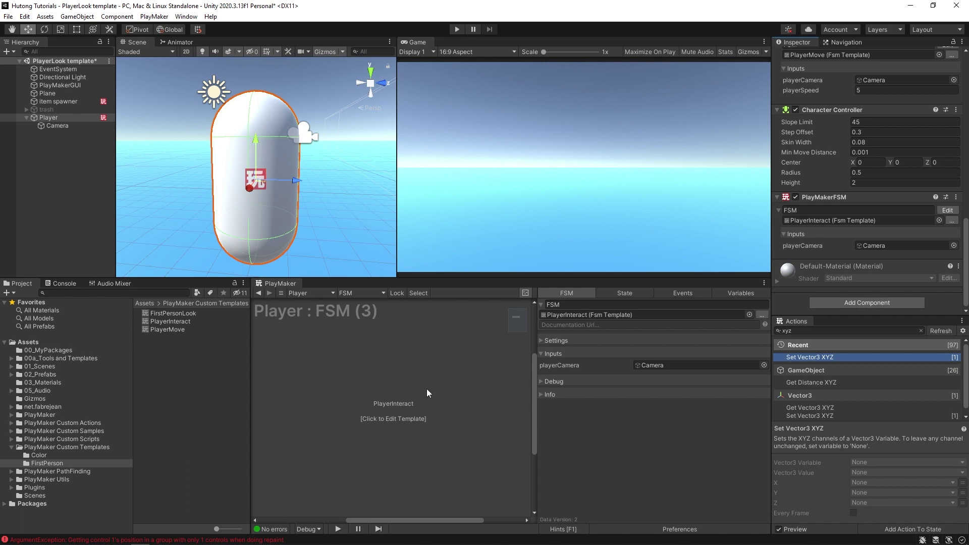
Open the PlayerInteract template and review the Get object and Interact states' actions.
{"action": "left_click", "coordinate": [380, 377]}
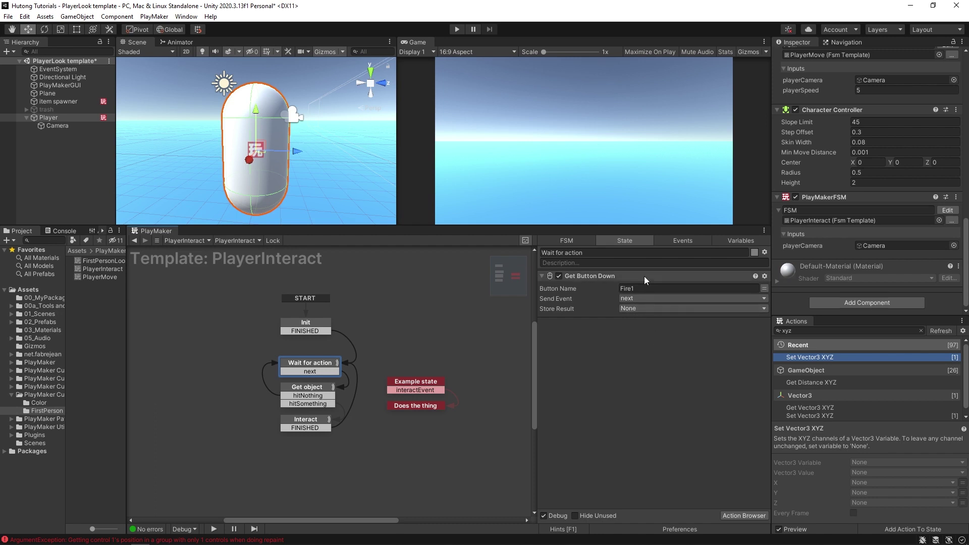
{"action": "left_click", "coordinate": [309, 391]}
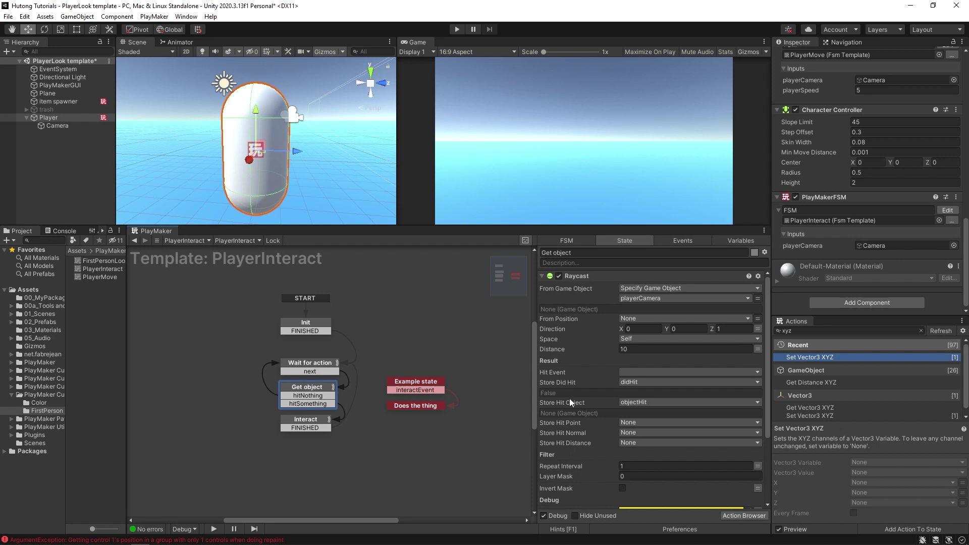
{"action": "scroll", "coordinate": [570, 398], "scroll_direction": "down", "scroll_amount": 3}
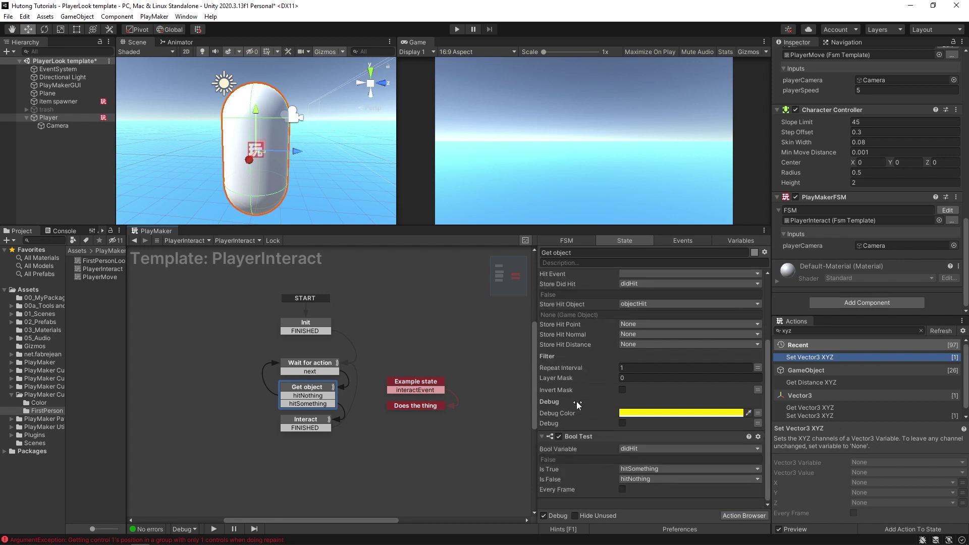
{"action": "left_click", "coordinate": [298, 423]}
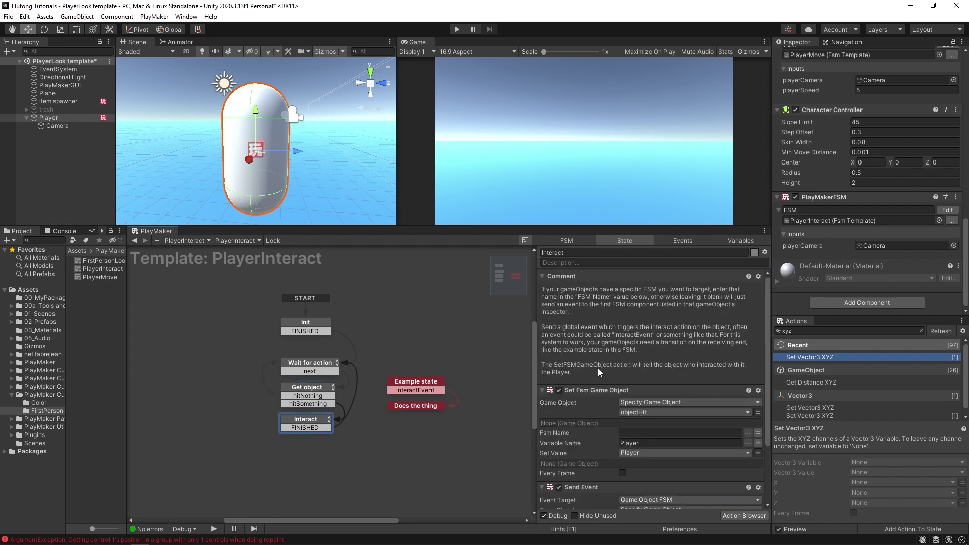
{"action": "scroll", "coordinate": [601, 383], "scroll_direction": "down", "scroll_amount": 3}
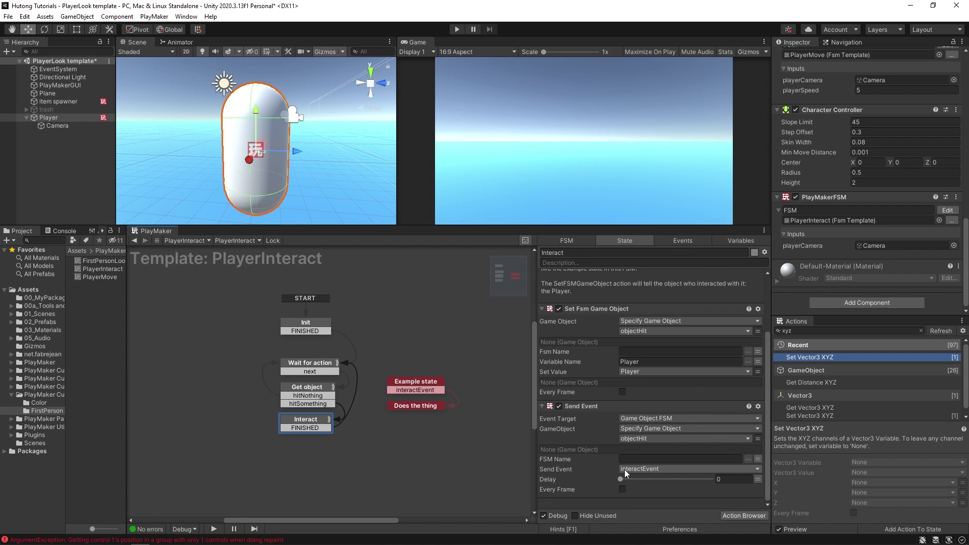
Inspect the interactEvent event in the Events list, then return to the Interact state.
{"action": "left_click", "coordinate": [681, 241]}
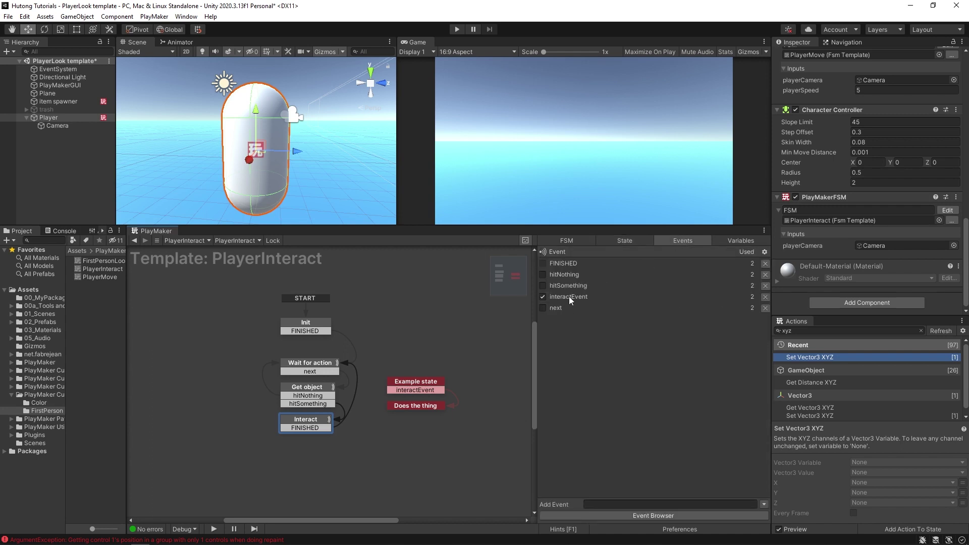
{"action": "left_click", "coordinate": [634, 297]}
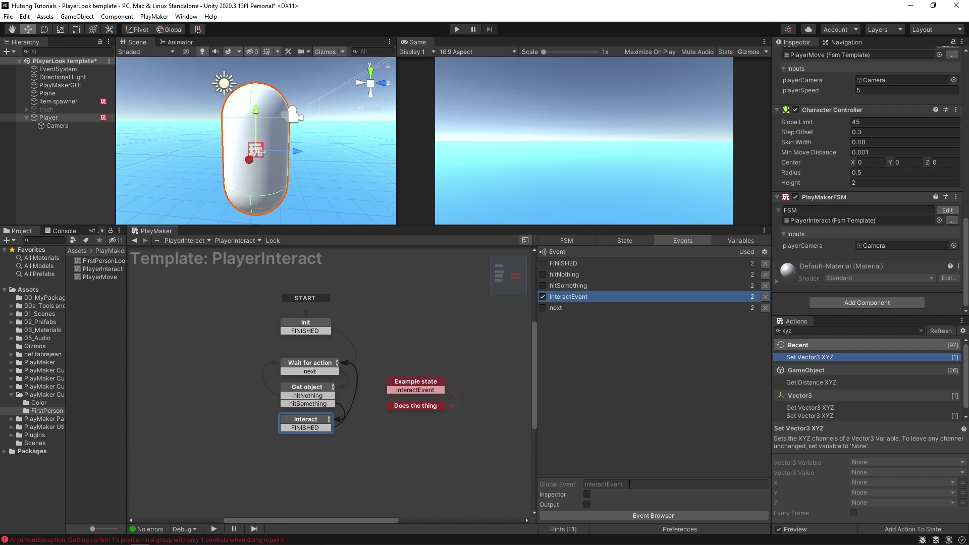
{"action": "left_click", "coordinate": [639, 241]}
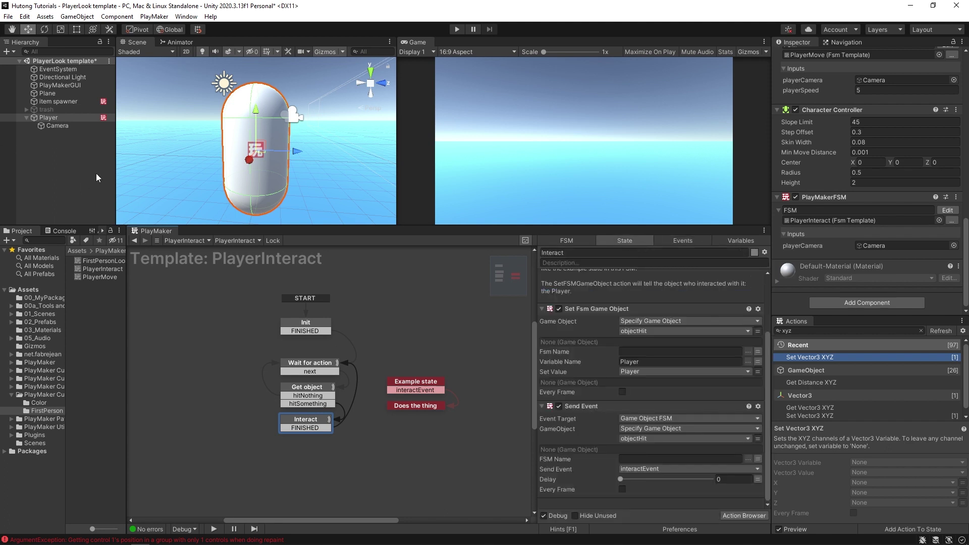
Add a cube to the scene and move it forward in front of the player.
{"action": "right_click", "coordinate": [54, 154]}
{"action": "mouse_move", "coordinate": [112, 293]}
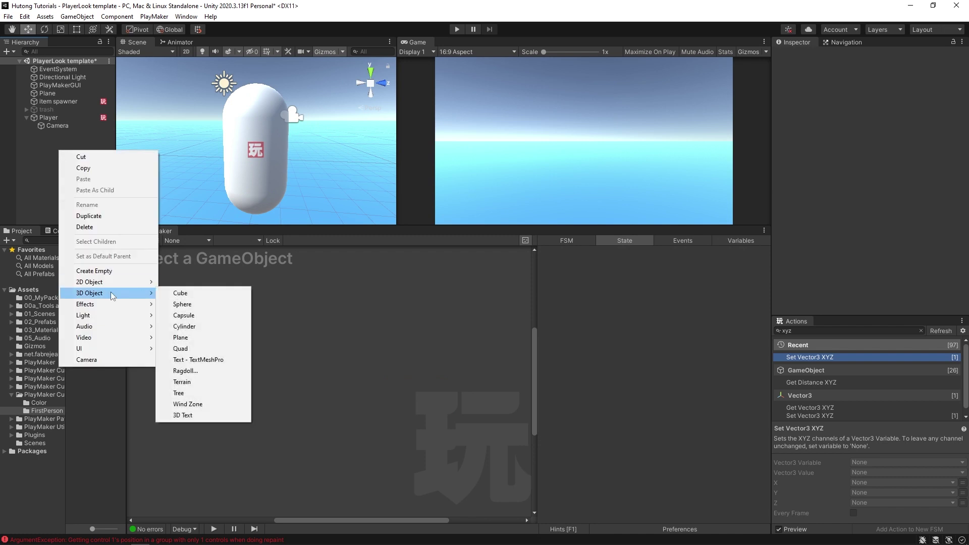
{"action": "left_click", "coordinate": [190, 293]}
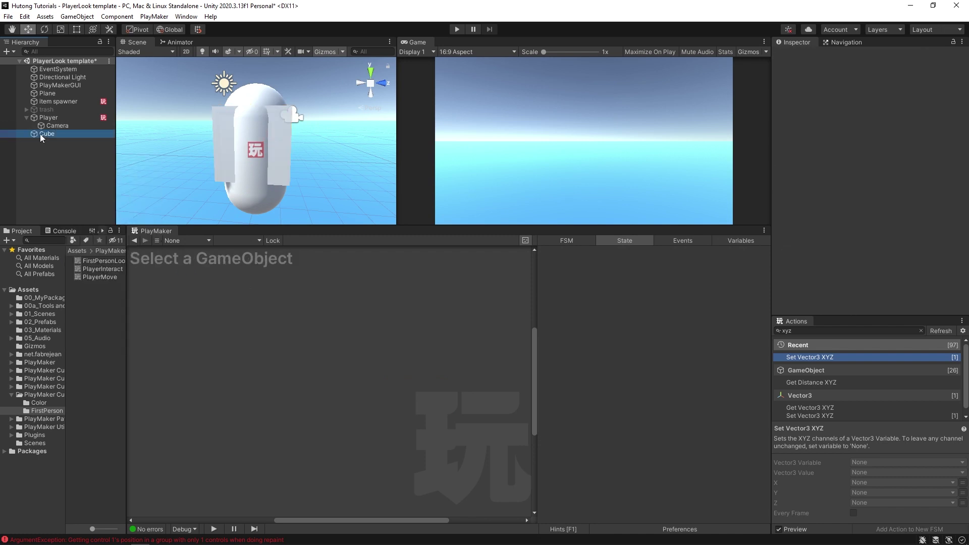
{"action": "left_click_drag", "start_coordinate": [299, 141], "coordinate": [396, 149]}
Give the cube an FSM where State 1's interactEvent transition leads to a new State 2.
{"action": "right_click", "coordinate": [311, 317]}
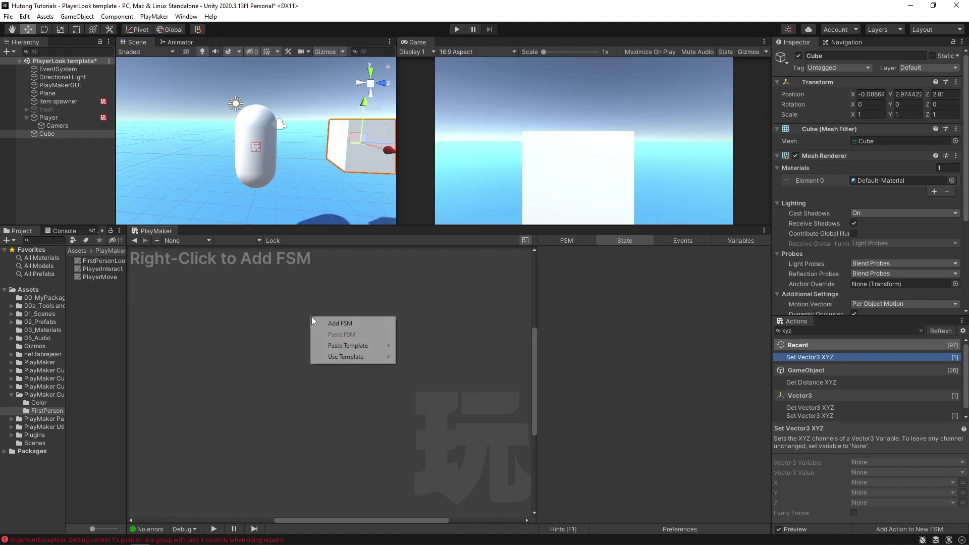
{"action": "left_click", "coordinate": [318, 324]}
{"action": "right_click", "coordinate": [297, 340]}
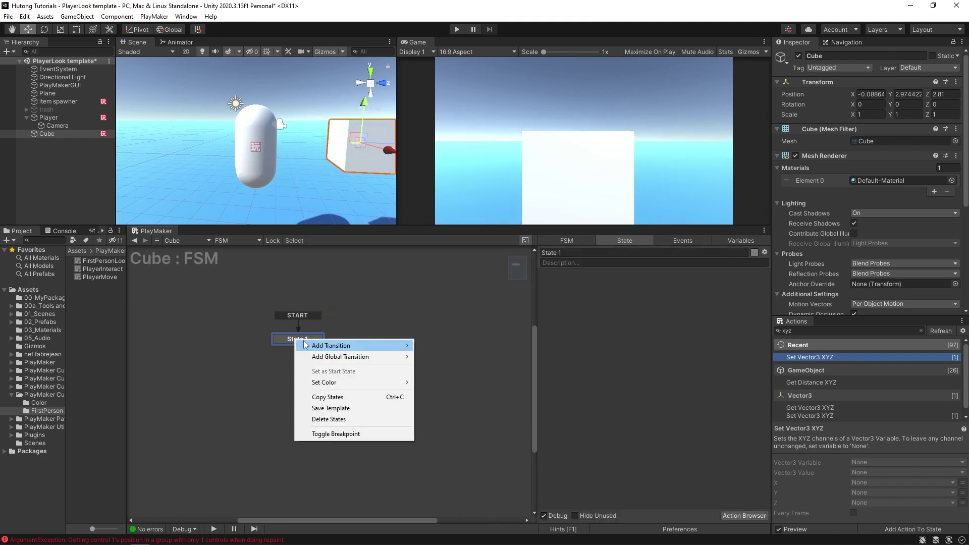
{"action": "mouse_move", "coordinate": [310, 347]}
{"action": "mouse_move", "coordinate": [467, 360]}
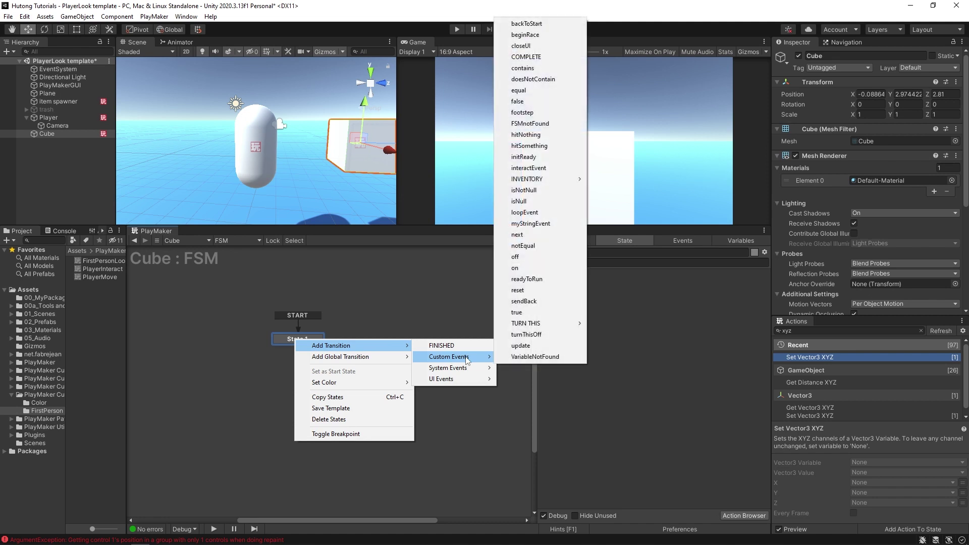
{"action": "left_click", "coordinate": [528, 168]}
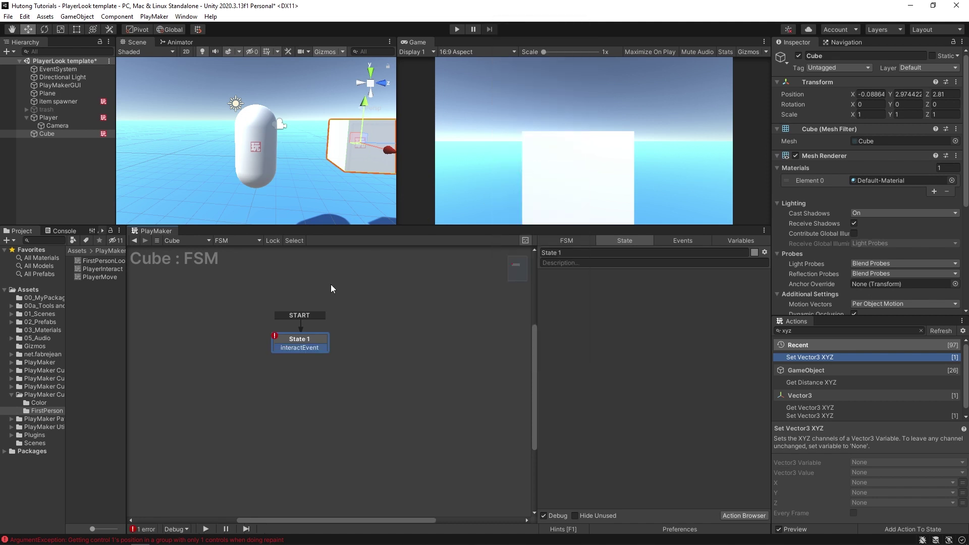
{"action": "left_click_drag", "start_coordinate": [322, 347], "coordinate": [372, 333]}
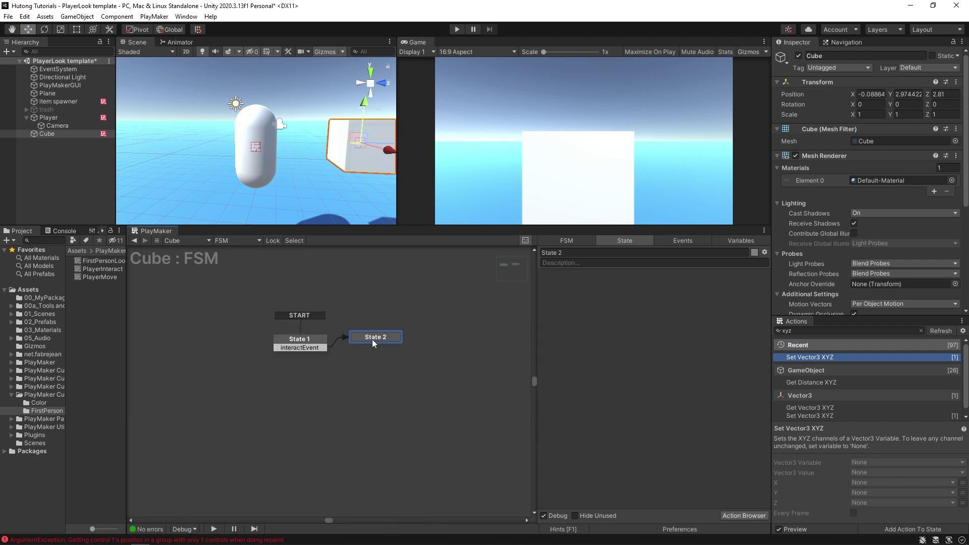
{"action": "left_click", "coordinate": [811, 330]}
{"action": "key", "text": "BackSpace"}
{"action": "key", "text": "BackSpace"}
{"action": "key", "text": "BackSpace"}
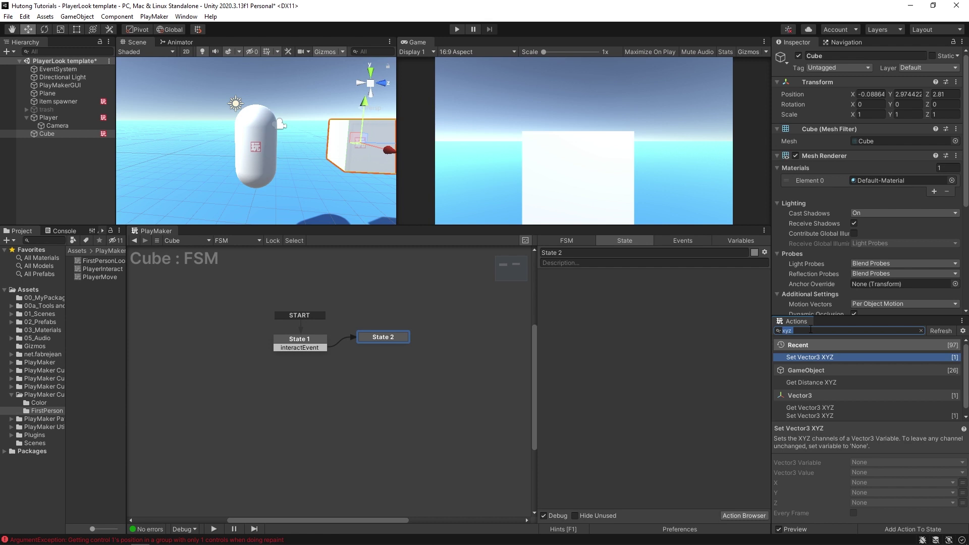
Add a Set Material Color action to State 2 with the colour red.
{"action": "type", "text": "set mater"}
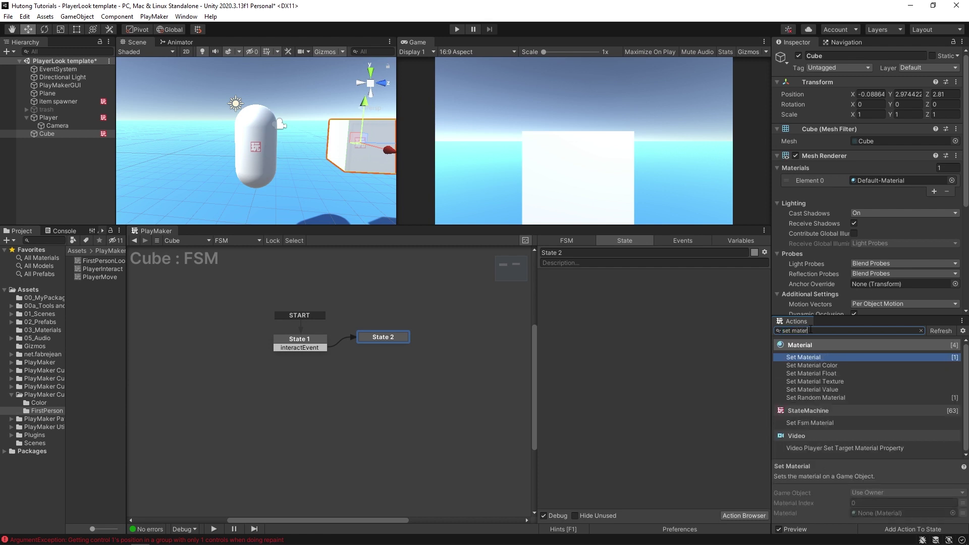
{"action": "key", "text": "Down"}
{"action": "key", "text": "Return"}
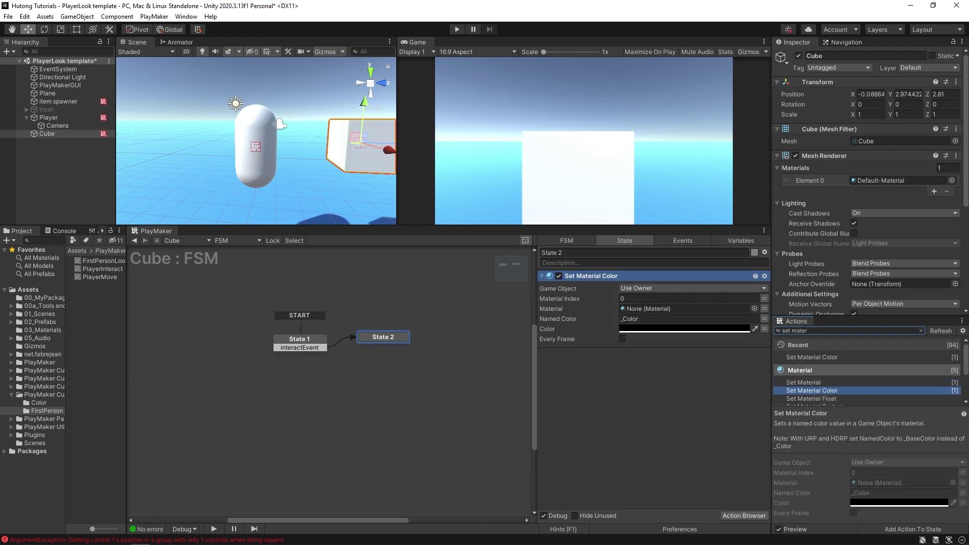
{"action": "left_click", "coordinate": [643, 329]}
{"action": "left_click", "coordinate": [706, 372]}
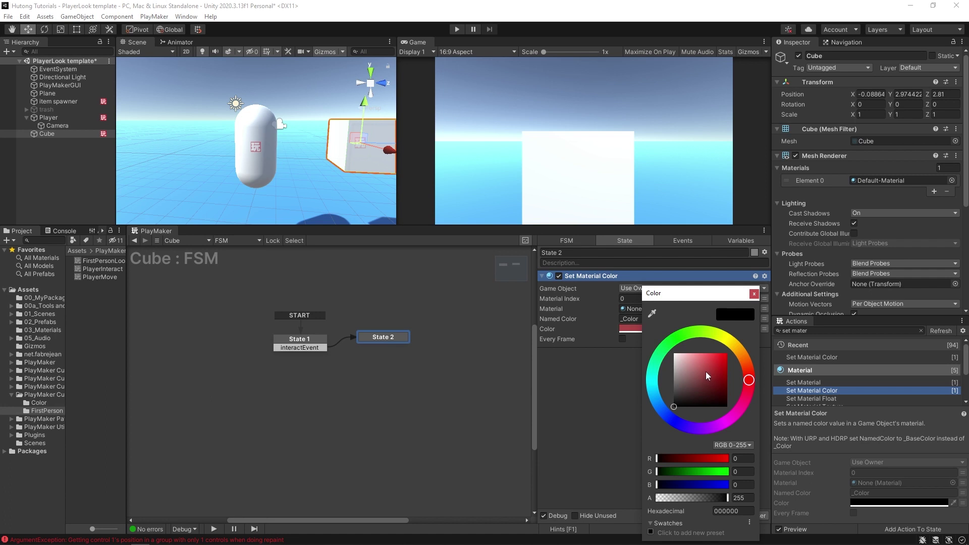
{"action": "left_click", "coordinate": [338, 352]}
Add an interactEvent transition from State 2 back to State 1.
{"action": "right_click", "coordinate": [381, 337]}
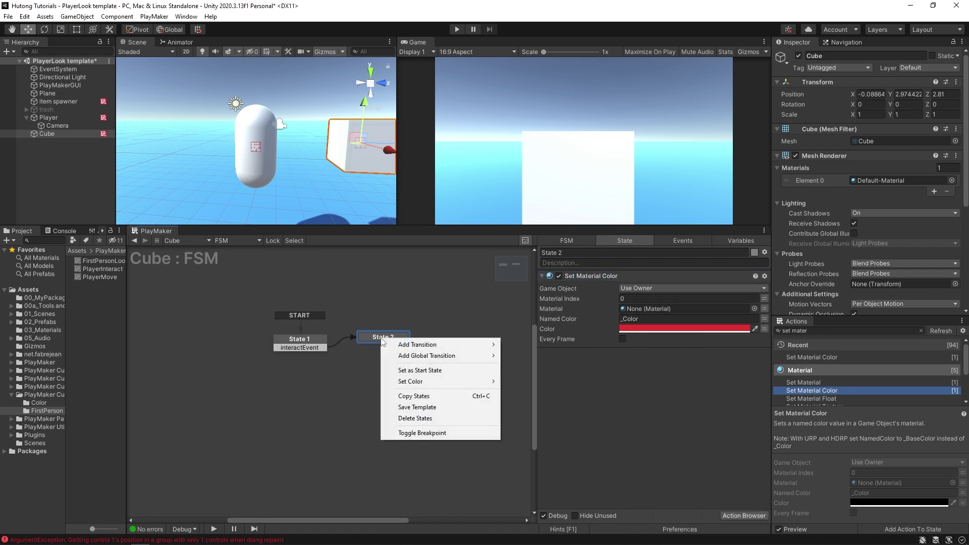
{"action": "mouse_move", "coordinate": [401, 345]}
{"action": "left_click", "coordinate": [533, 345]}
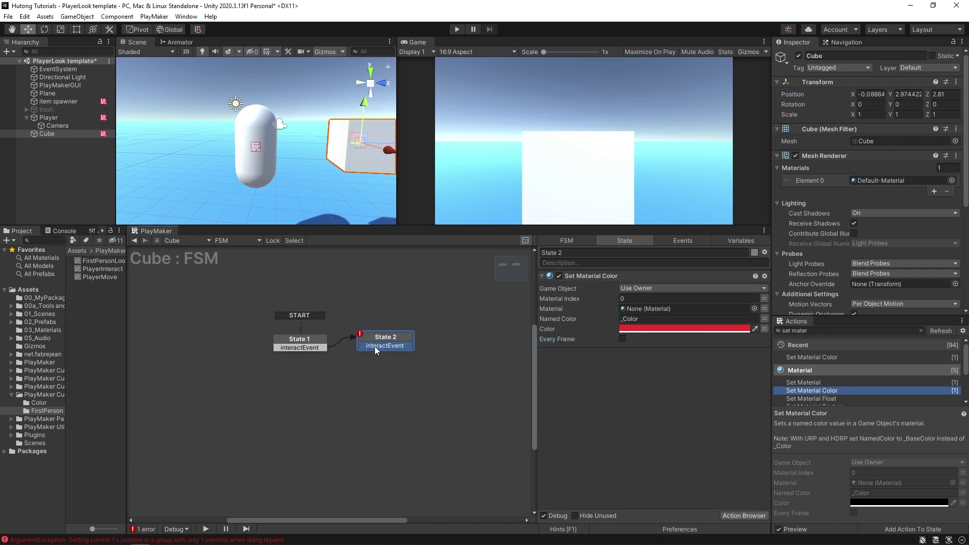
{"action": "left_click_drag", "start_coordinate": [368, 347], "coordinate": [313, 344]}
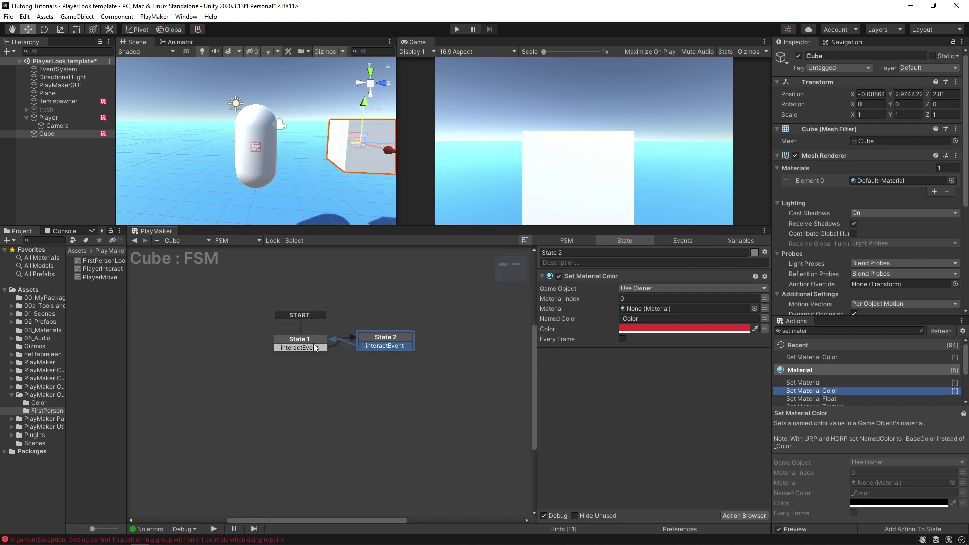
Copy the Set Material Color action into State 1 and change its colour to cyan.
{"action": "left_click", "coordinate": [595, 278]}
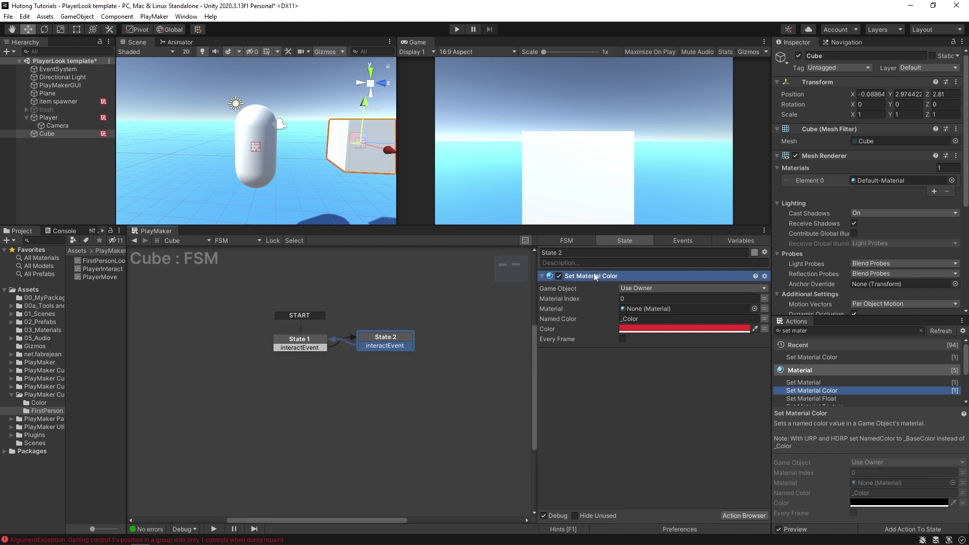
{"action": "left_click", "coordinate": [299, 345]}
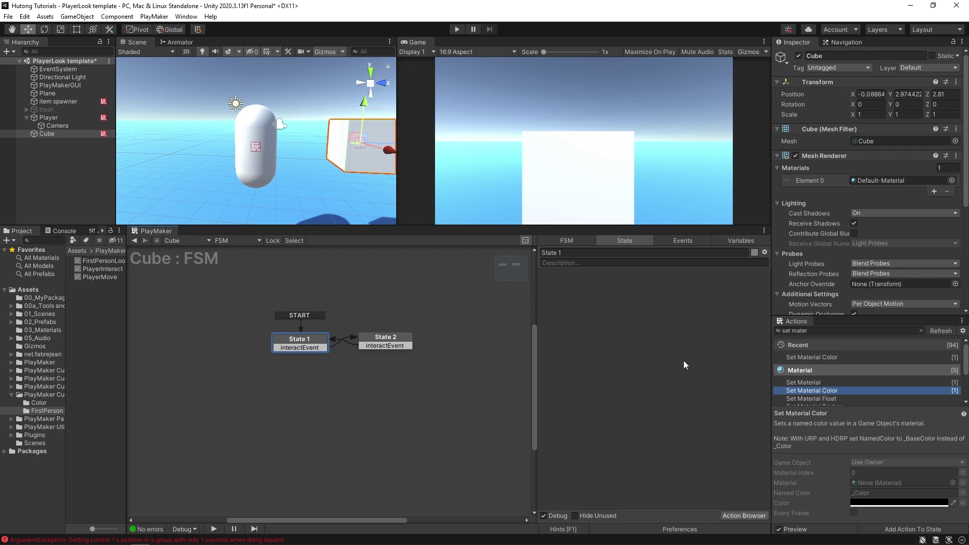
{"action": "key", "text": "ctrl+v"}
{"action": "left_click", "coordinate": [635, 329]}
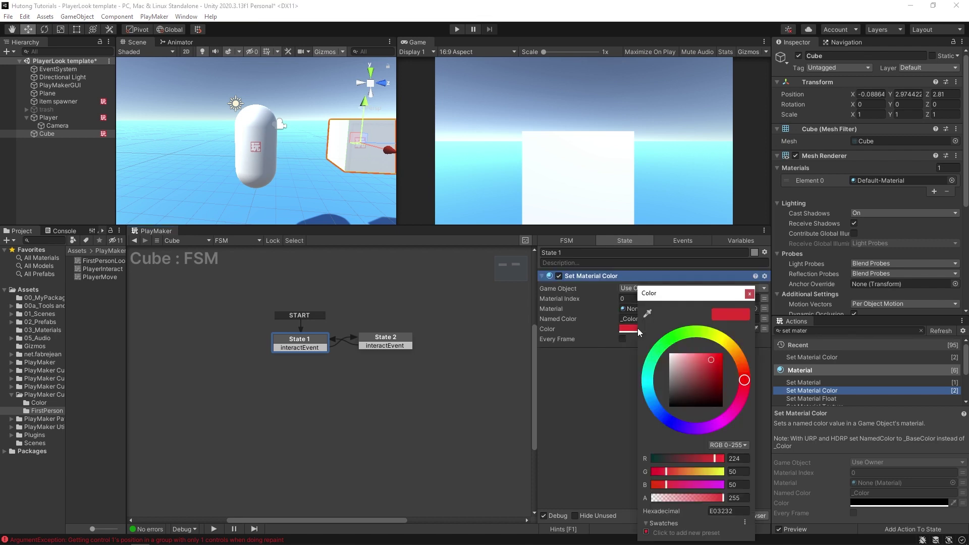
{"action": "left_click", "coordinate": [647, 380]}
{"action": "mouse_move", "coordinate": [700, 376]}
{"action": "left_mouse_down"}
{"action": "mouse_move", "coordinate": [701, 367]}
{"action": "mouse_move", "coordinate": [713, 376]}
{"action": "left_mouse_up"}
{"action": "left_click", "coordinate": [600, 407]}
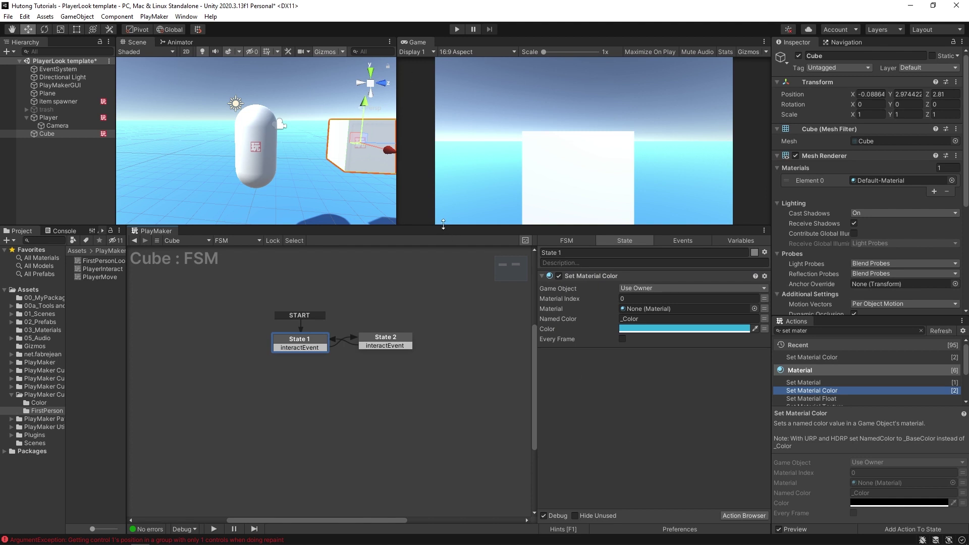
{"action": "left_click_drag", "start_coordinate": [440, 224], "coordinate": [441, 302]}
Enter Play mode and press E at the cube to toggle its colour.
{"action": "left_click", "coordinate": [457, 29]}
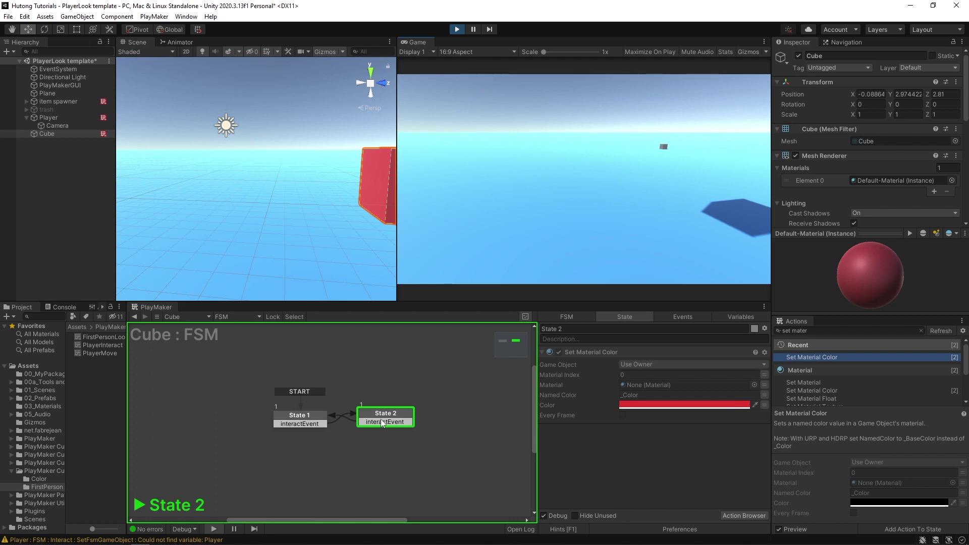
{"action": "key", "text": "e"}
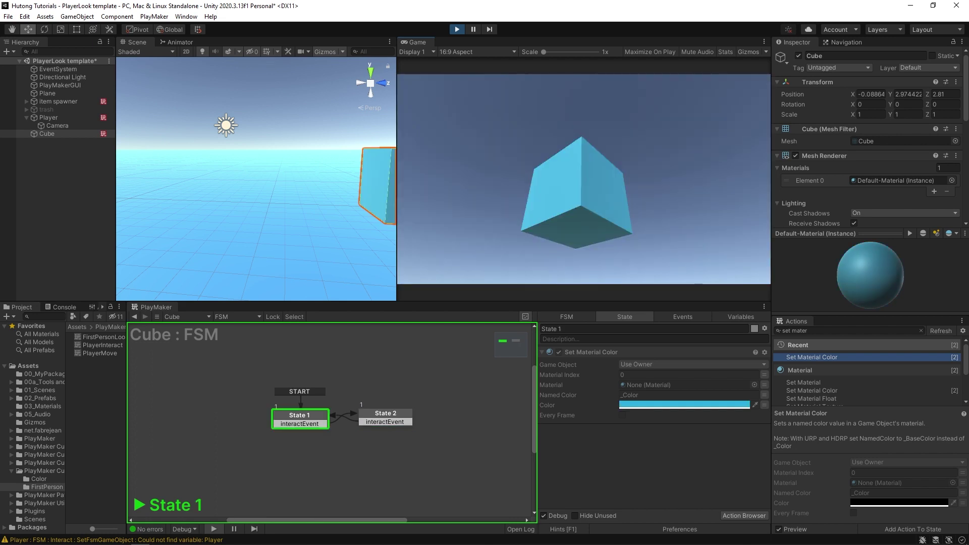